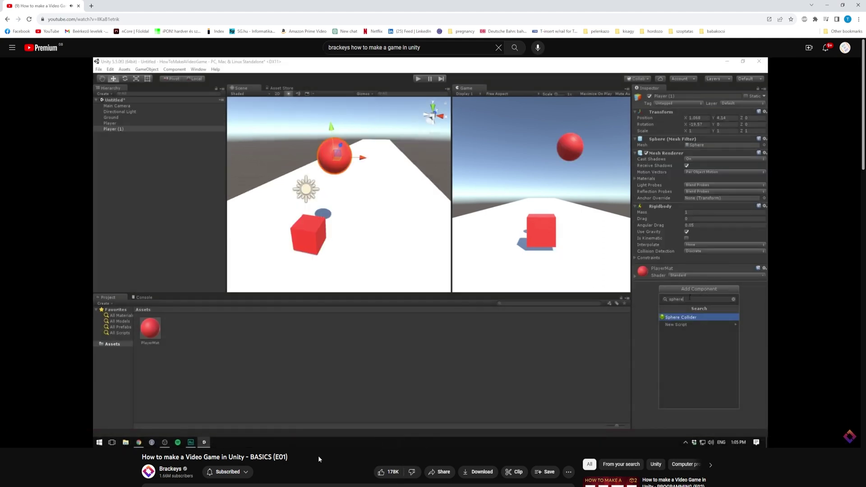
Switch to the GameobjectProject in Unity and start Play mode on the red cube tower scene
key("Right")
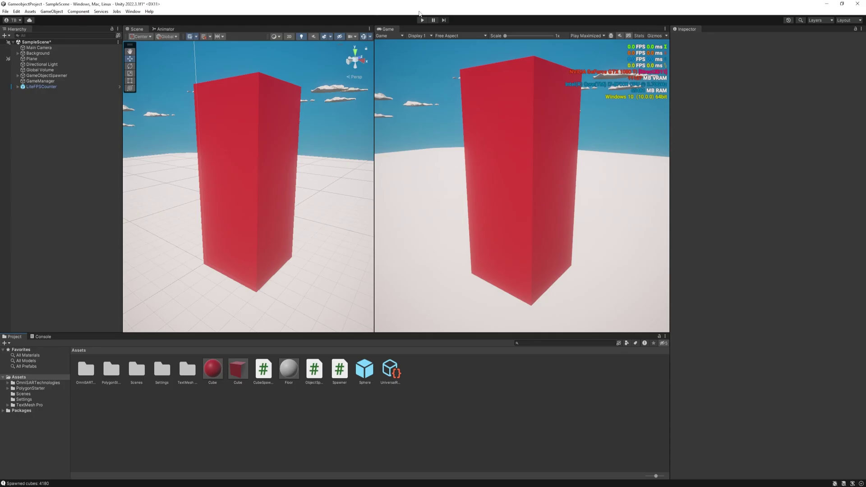
left_click(423, 20)
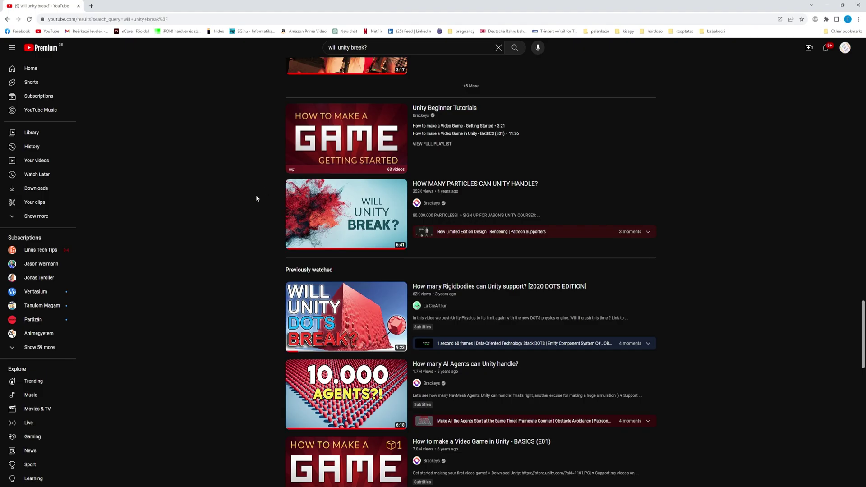
Browse the YouTube results for "will unity break?" to look over the Unity stress-test and physics videos
scroll(257, 199, "down", 2)
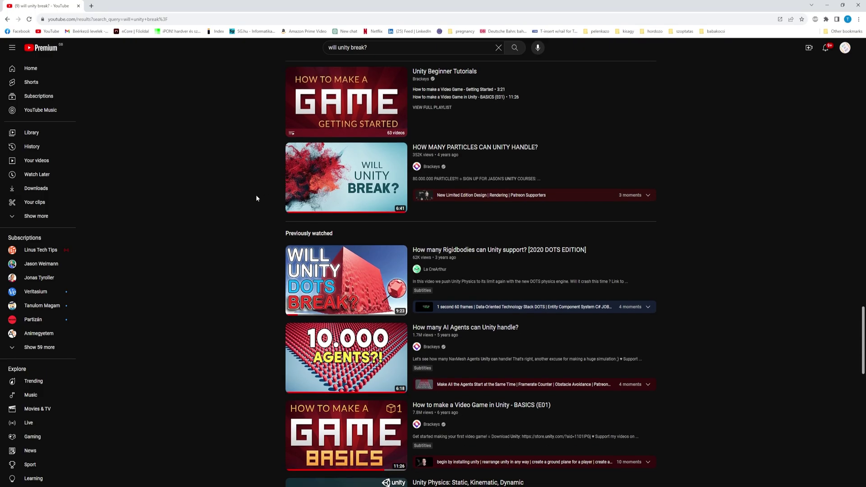
scroll(256, 198, "down", 1)
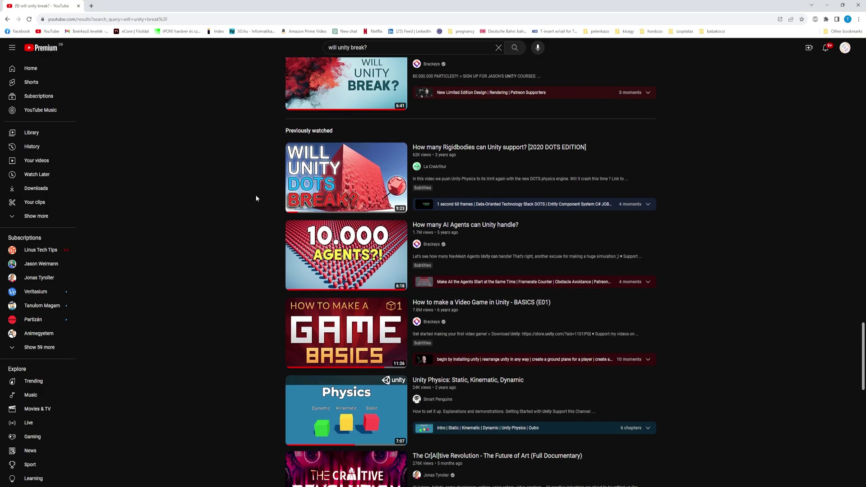
scroll(256, 198, "down", 2)
scroll(256, 198, "down", 3)
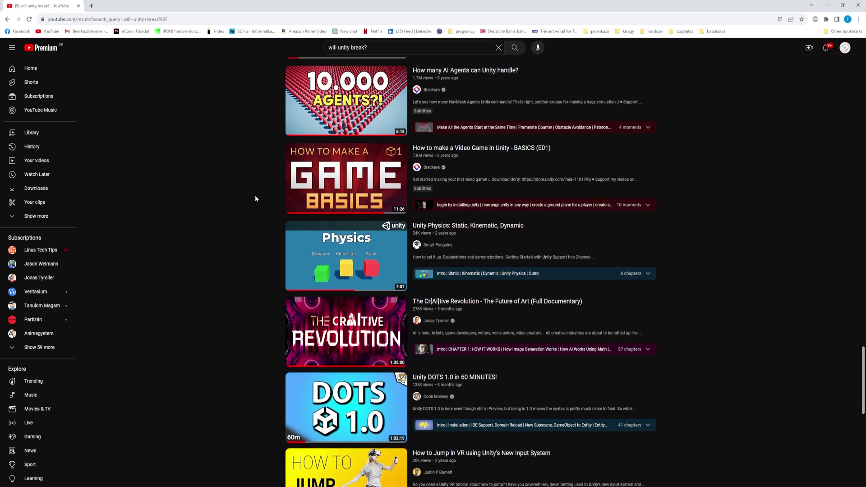
scroll(256, 199, "down", 1)
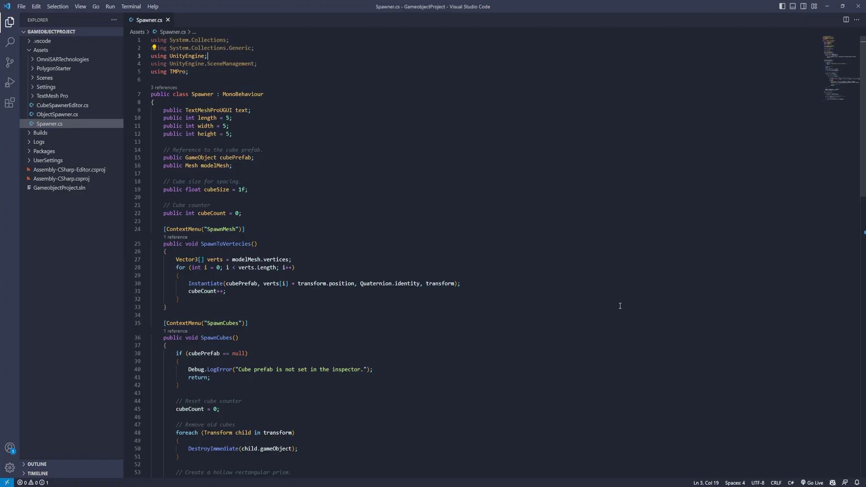
Review the SpawnToVertecies and SpawnCubes methods in Spawner.cs in Visual Studio Code
scroll(745, 191, "down", 10)
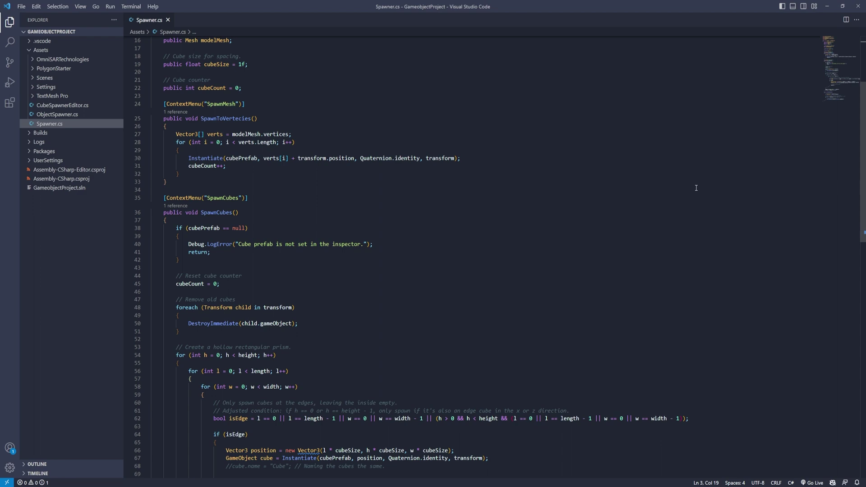
scroll(782, 221, "down", 6)
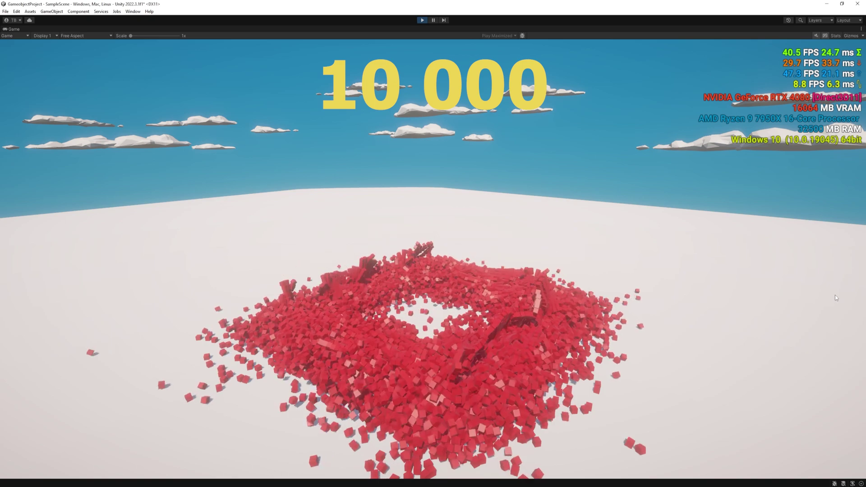
left_click(6, 11)
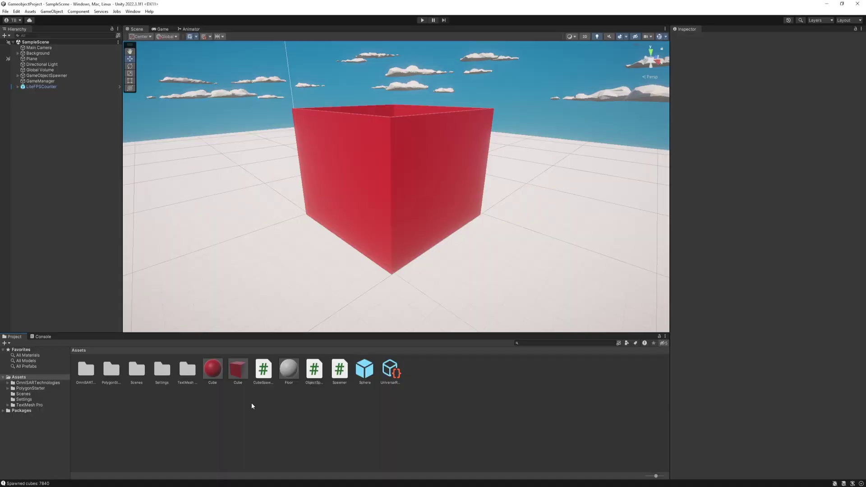
Enable GPU instancing on the red Cube material in the Unity project
left_click(213, 369)
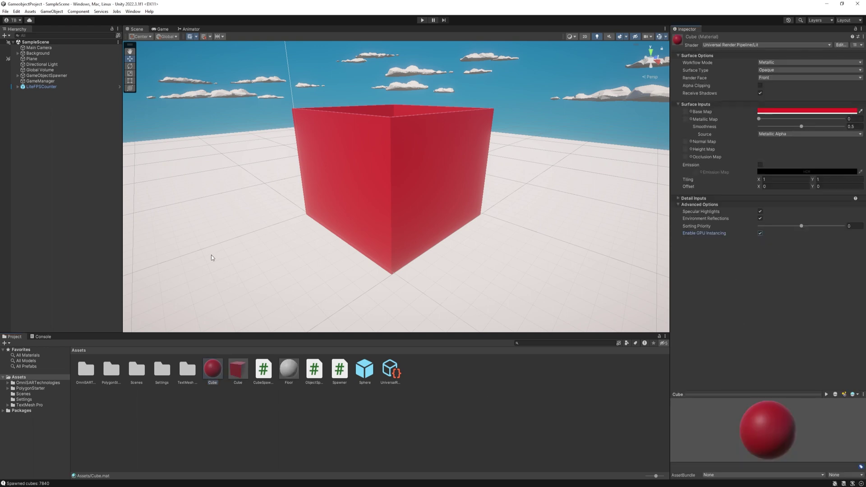
Run the falling cubes scene and pause it to inspect a recorded frame of CPU usage in the Profiler
key("ctrl+p")
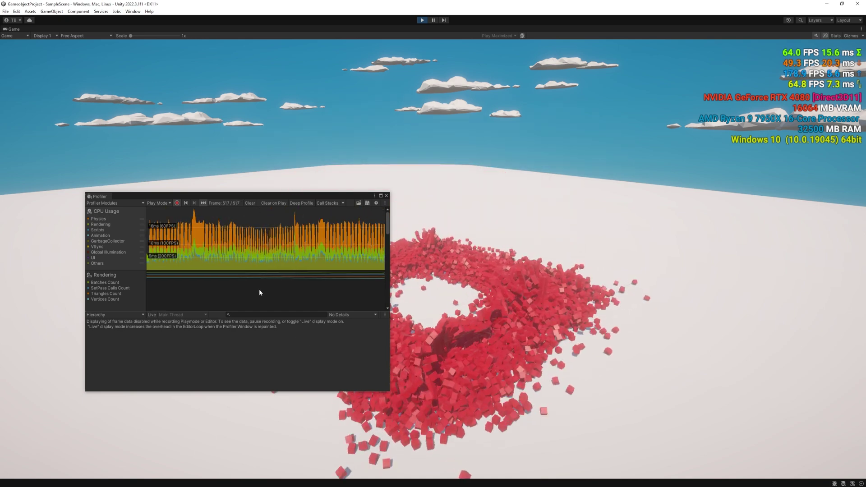
left_click(434, 20)
left_click(288, 272)
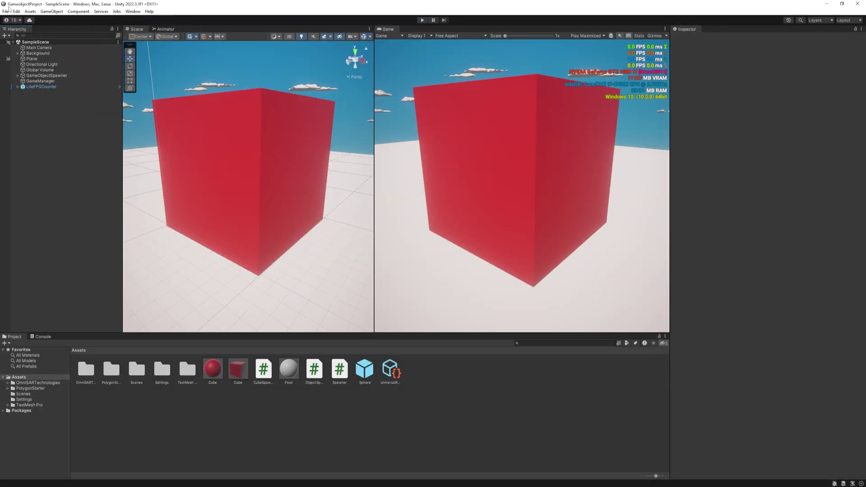
Open the Project Settings of the cube tower project
left_click(20, 14)
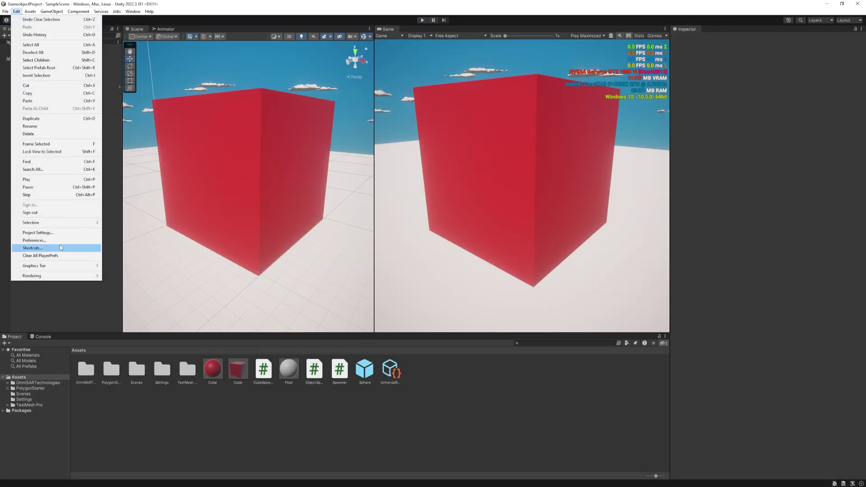
left_click(82, 233)
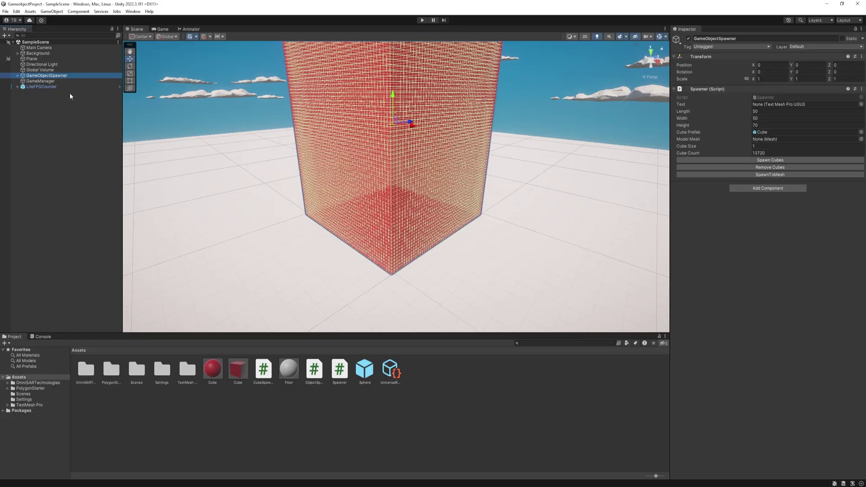
Assign the Sphere prefab as the GameObjectSpawner's Cube Prefab and remove the existing cubes
left_click_drag(702, 203, 773, 134)
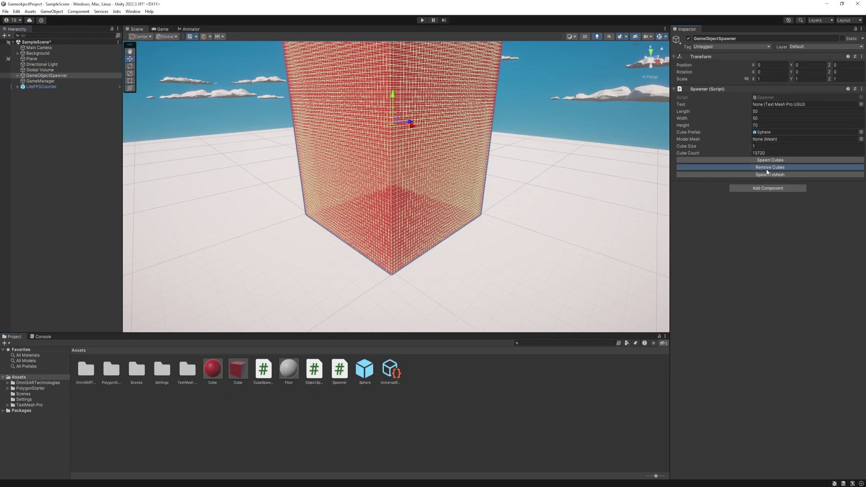
left_click(772, 167)
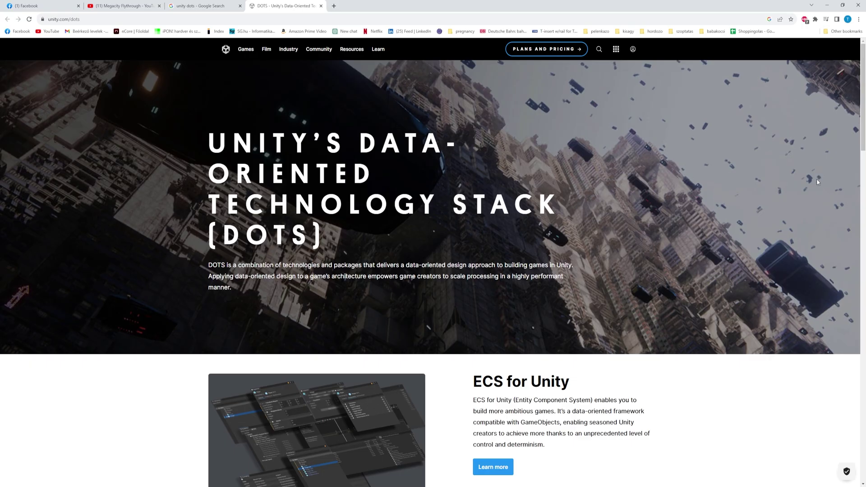
Read through Unity's DOTS web page, covering ECS, Burst Compiler, C# Job System and the production examples
scroll(816, 181, "down", 3)
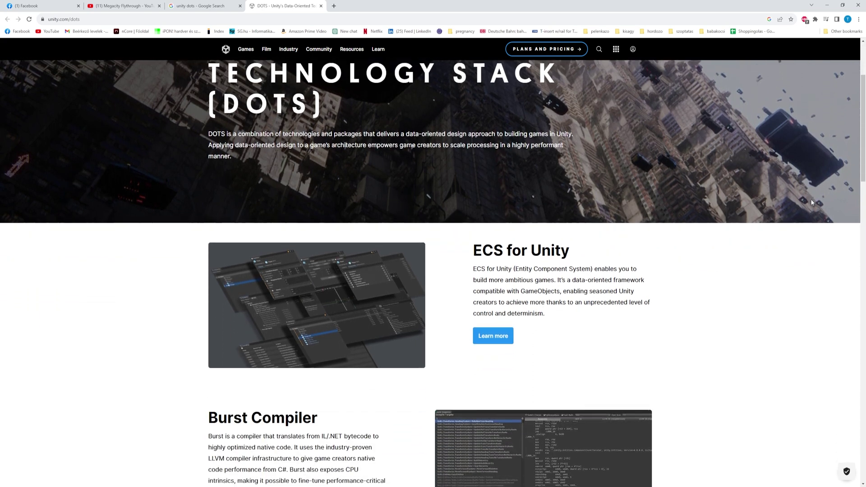
scroll(810, 203, "down", 1)
scroll(807, 206, "down", 4)
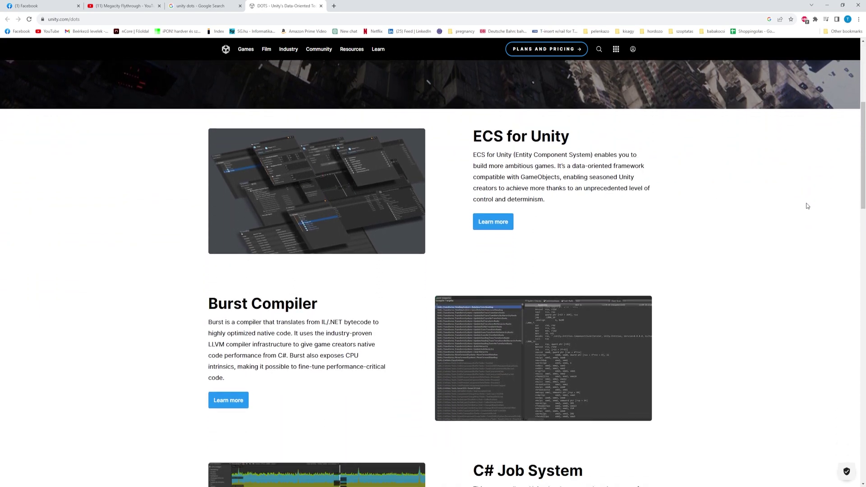
scroll(808, 206, "down", 2)
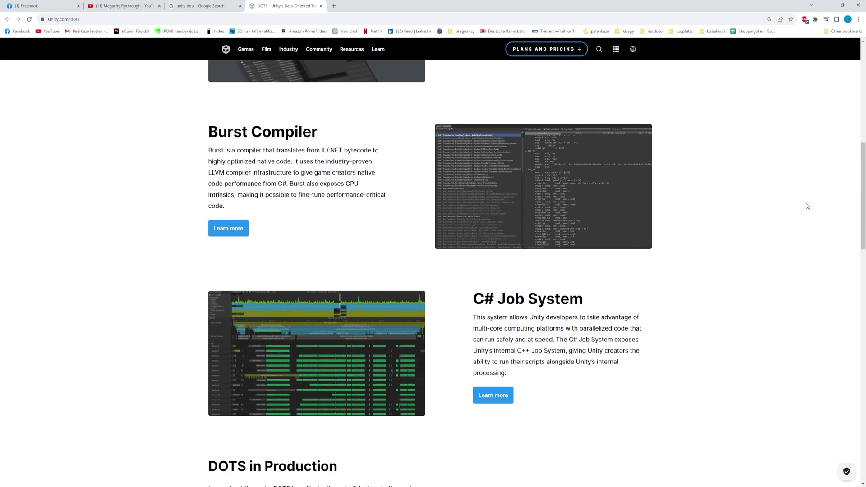
scroll(807, 206, "down", 4)
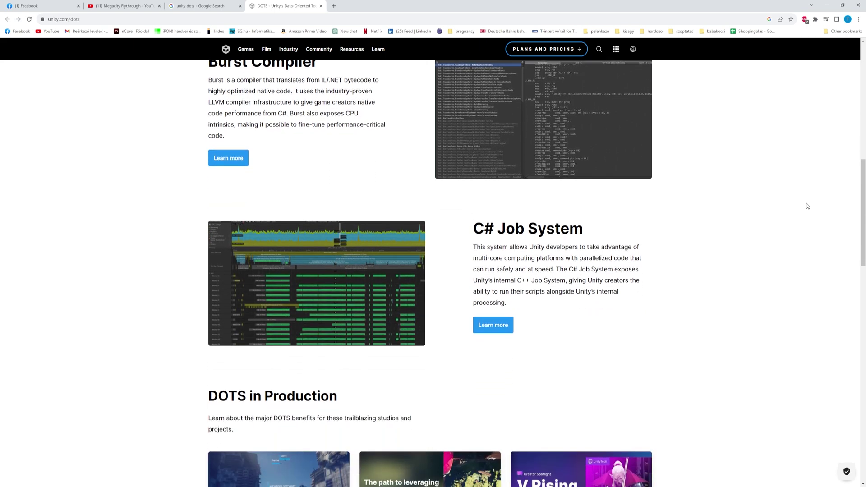
scroll(808, 206, "down", 1)
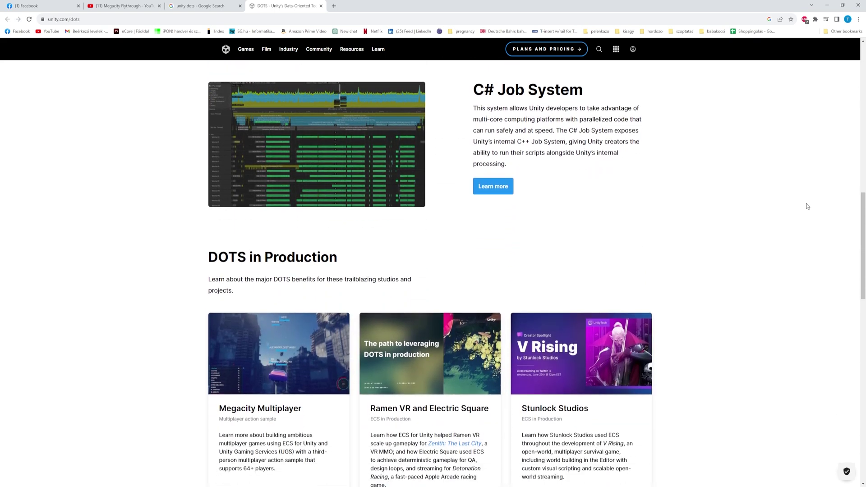
scroll(808, 206, "down", 1)
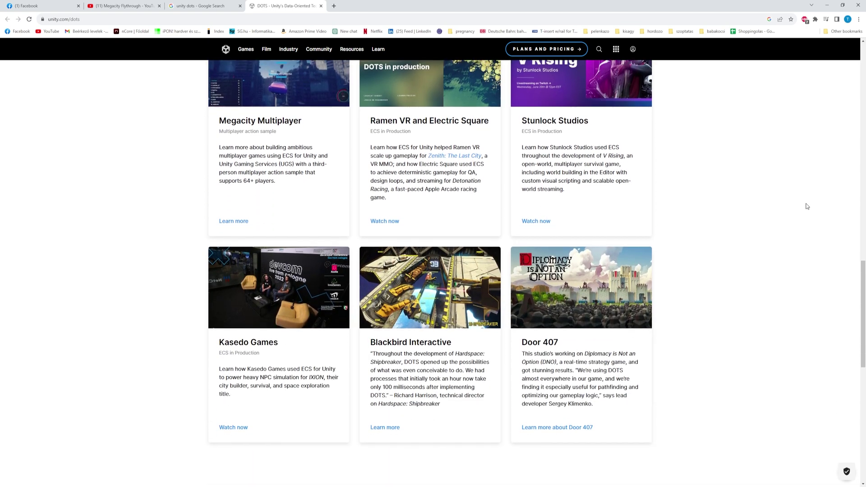
scroll(808, 206, "down", 1)
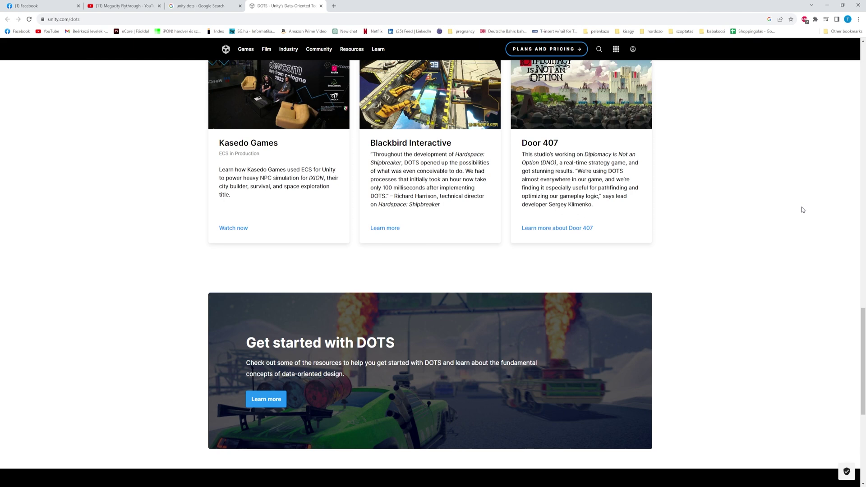
Switch to the EntityObjects Unity project and create a new sub scene named Entities in SampleScene
key("alt+Tab")
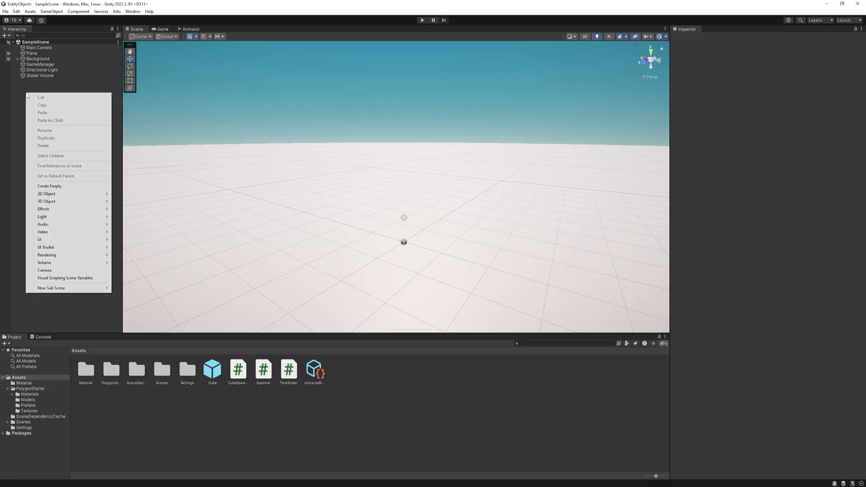
left_click(132, 288)
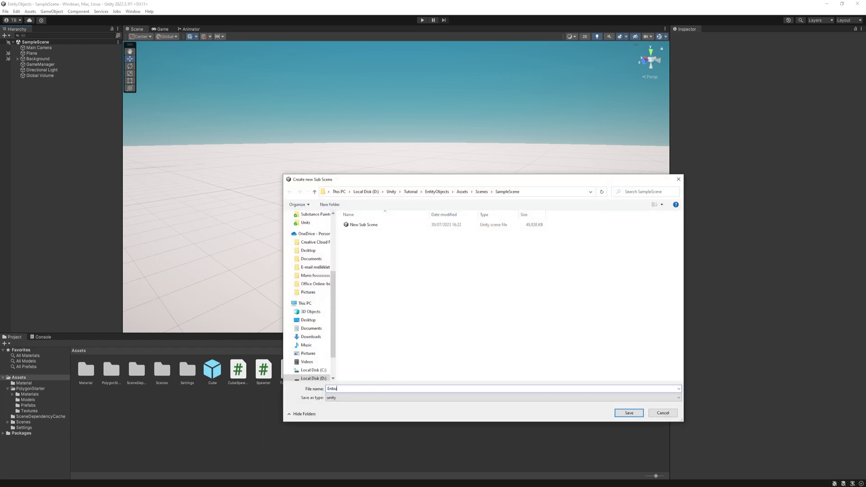
type("Entities")
key("Return")
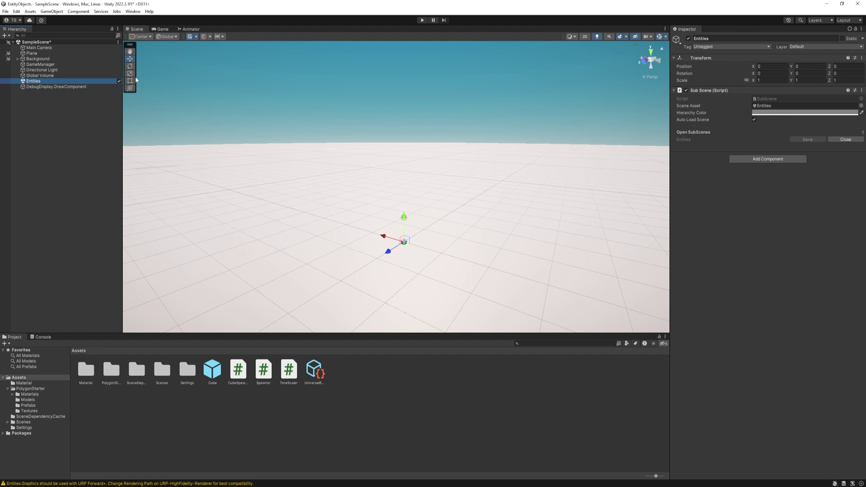
left_click(37, 82)
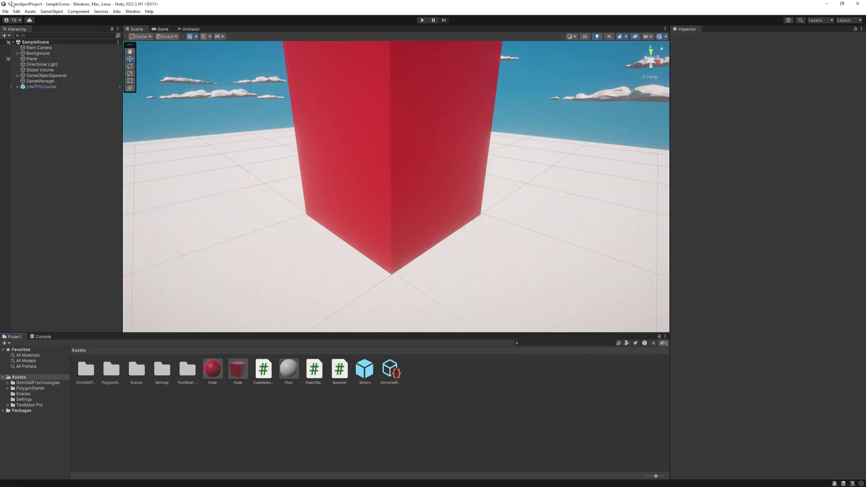
Open the Project Settings in the GameobjectProject
left_click(17, 12)
left_click(51, 234)
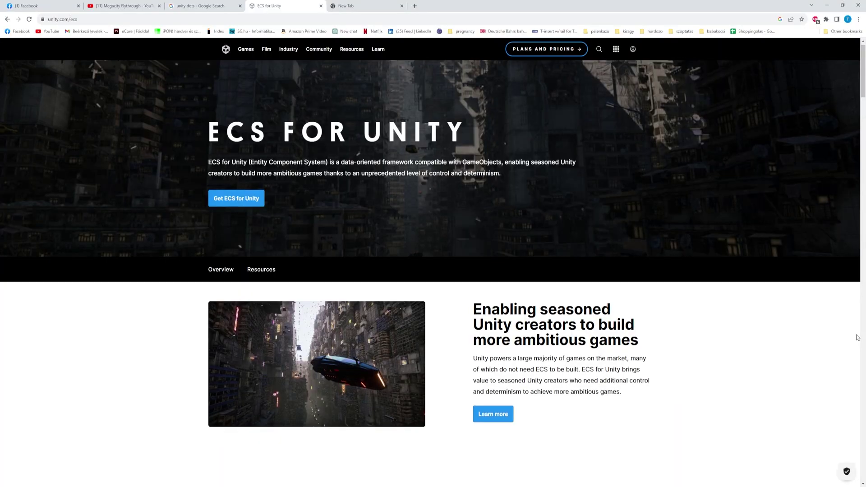
Read through the ECS for Unity web page, examining GameObject compatibility, determinism, hardware use and data streaming
scroll(858, 338, "down", 4)
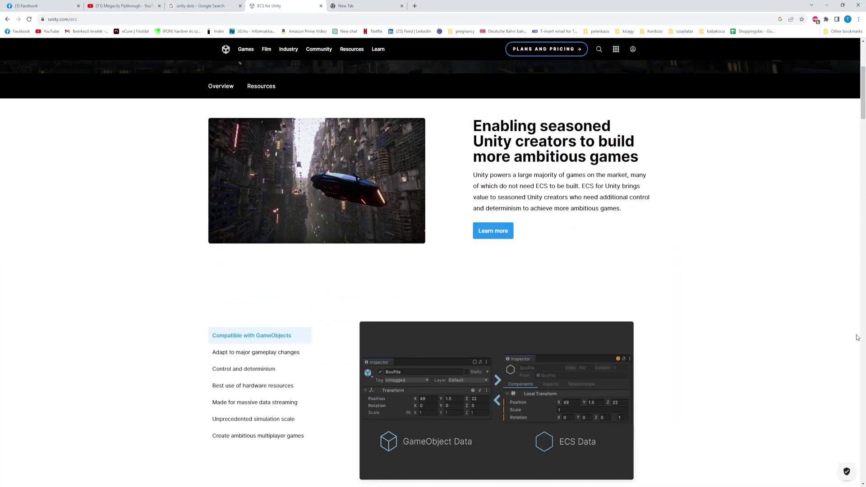
scroll(858, 338, "down", 5)
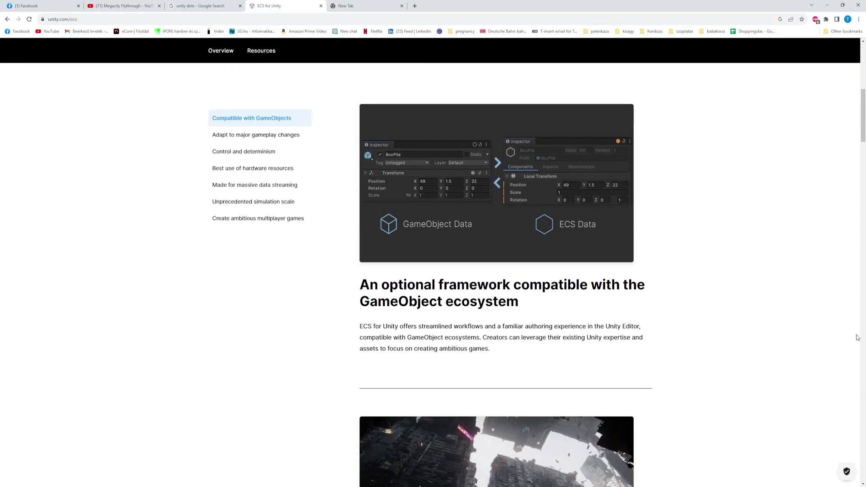
scroll(858, 337, "down", 2)
scroll(857, 338, "down", 7)
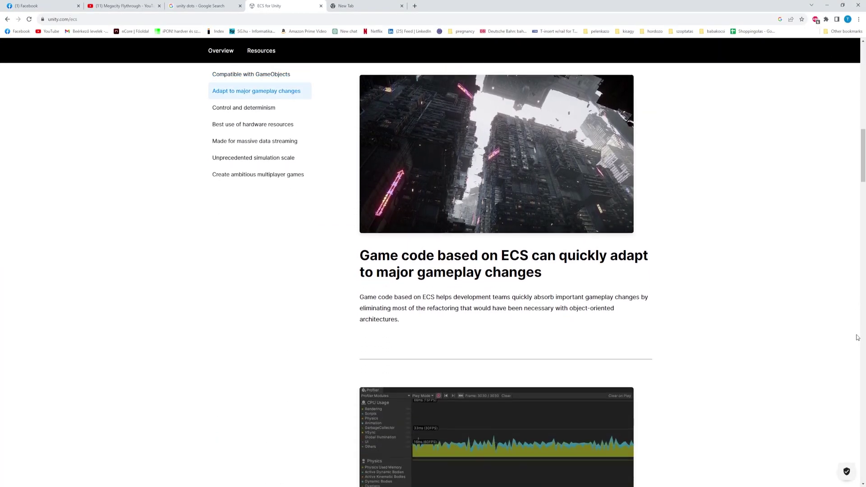
scroll(858, 338, "down", 3)
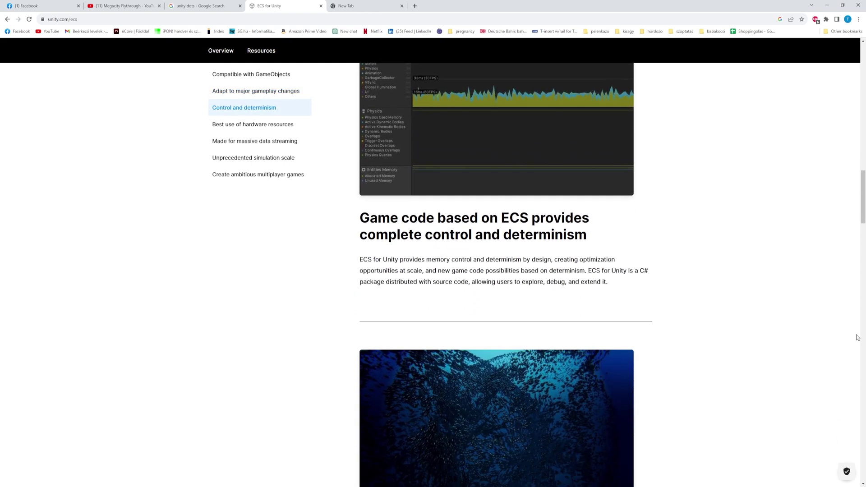
scroll(858, 338, "down", 5)
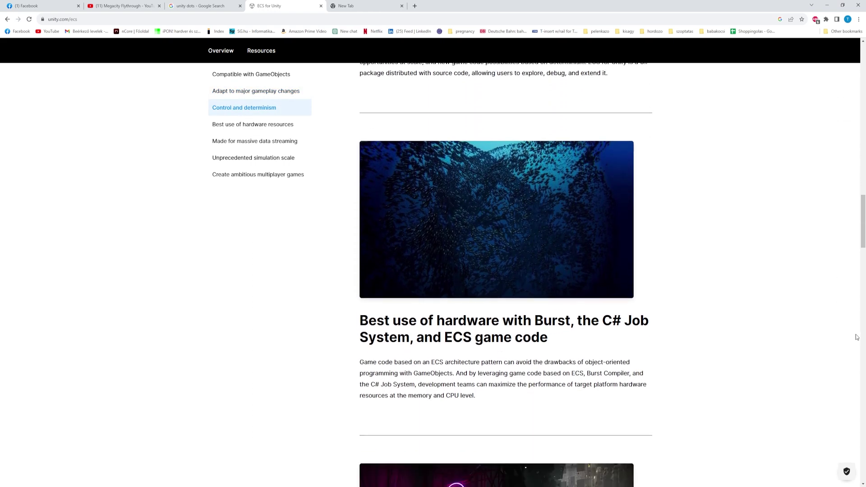
scroll(853, 337, "down", 2)
scroll(854, 337, "down", 3)
scroll(854, 337, "down", 10)
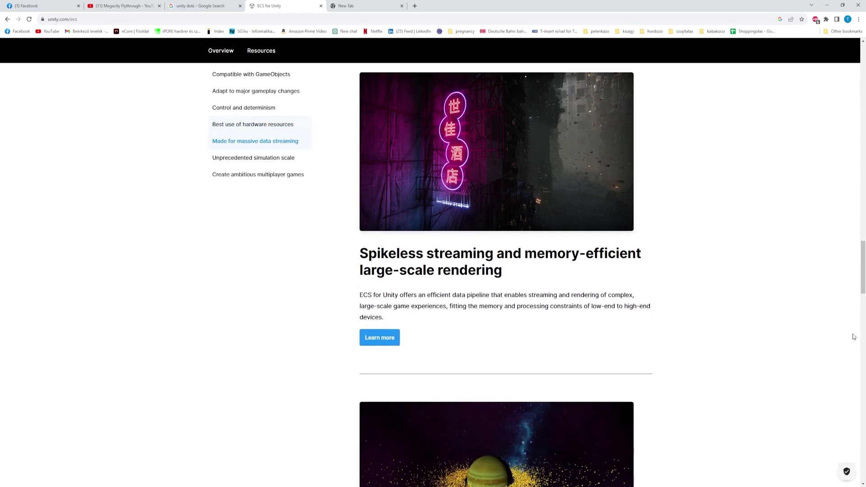
scroll(854, 337, "down", 4)
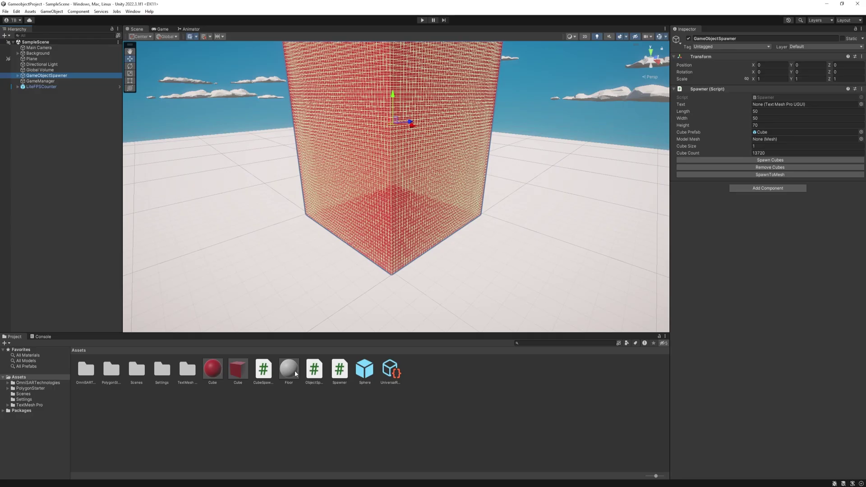
Set the GameObjectSpawner's Cube Prefab to Sphere, clear the old cube tower and spawn the objects again
left_click_drag(763, 134, 764, 134)
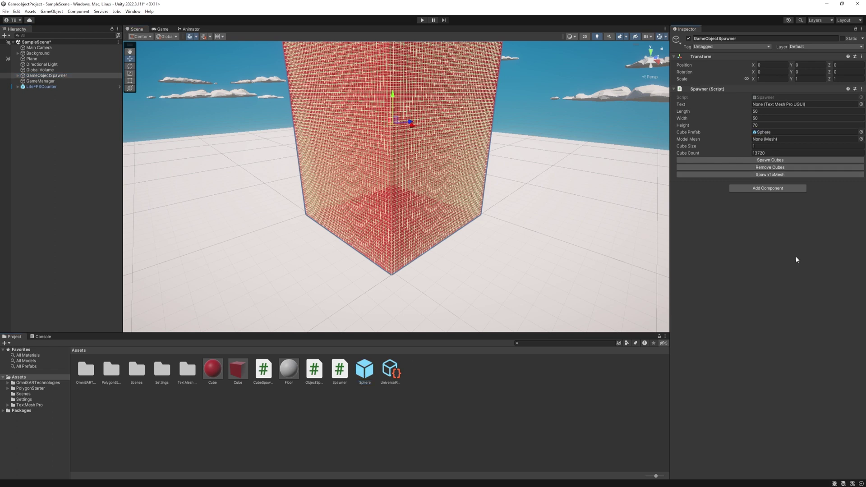
left_click(96, 210)
left_click(63, 77)
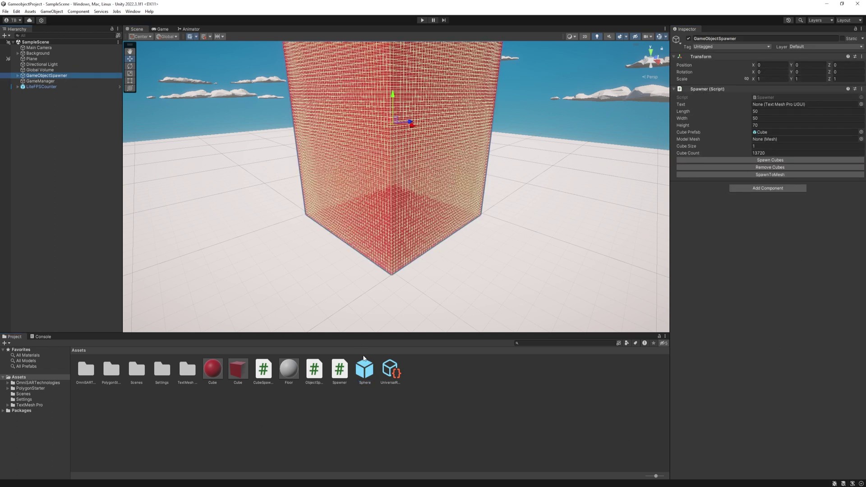
left_click(770, 168)
left_click(770, 160)
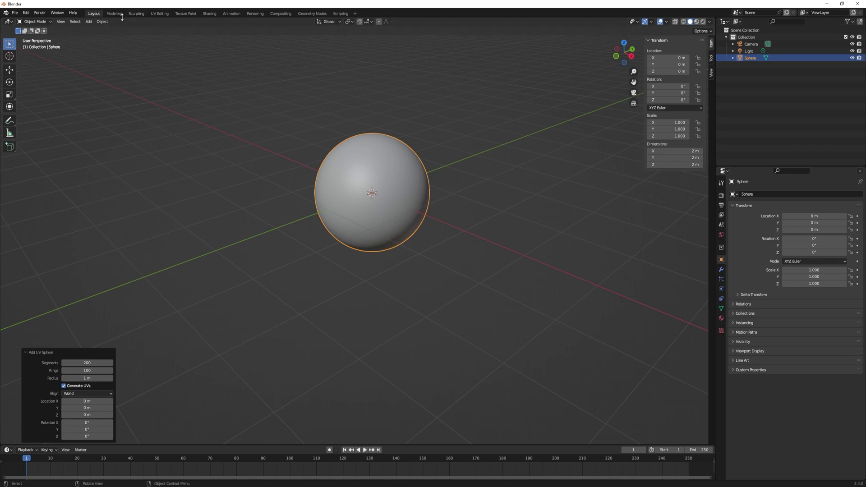
Switch to Blender and show the UV sphere's mesh in the Modeling workspace
left_click(113, 15)
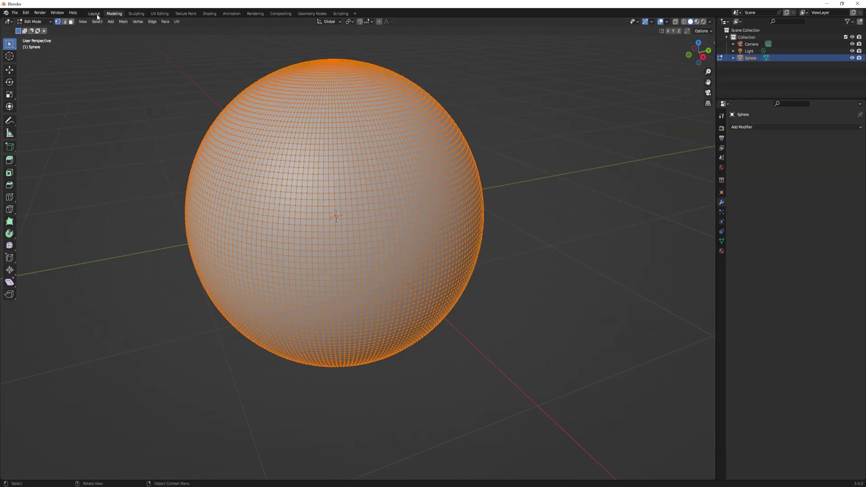